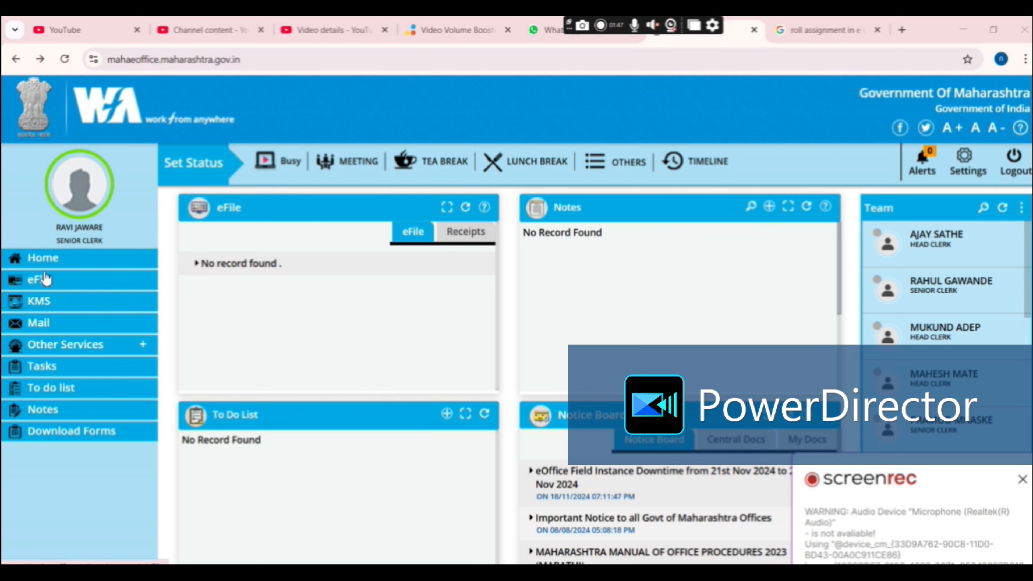
# Open eFile, start a new electronic receipt and upload the PDF "eoffice login and other information" from the eoffice video folder
pyautogui.click(44, 276)
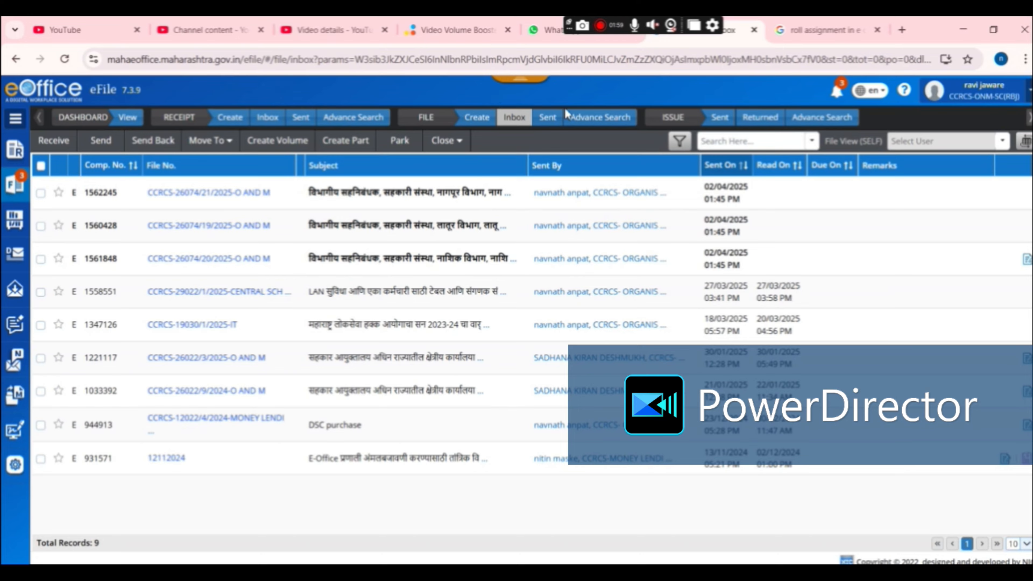
pyautogui.click(237, 122)
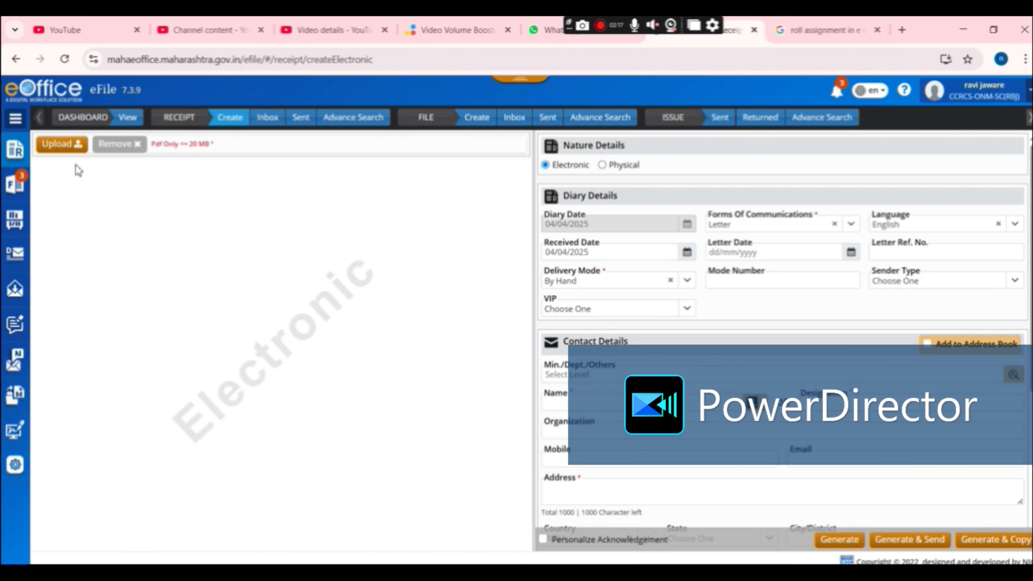
pyautogui.click(69, 151)
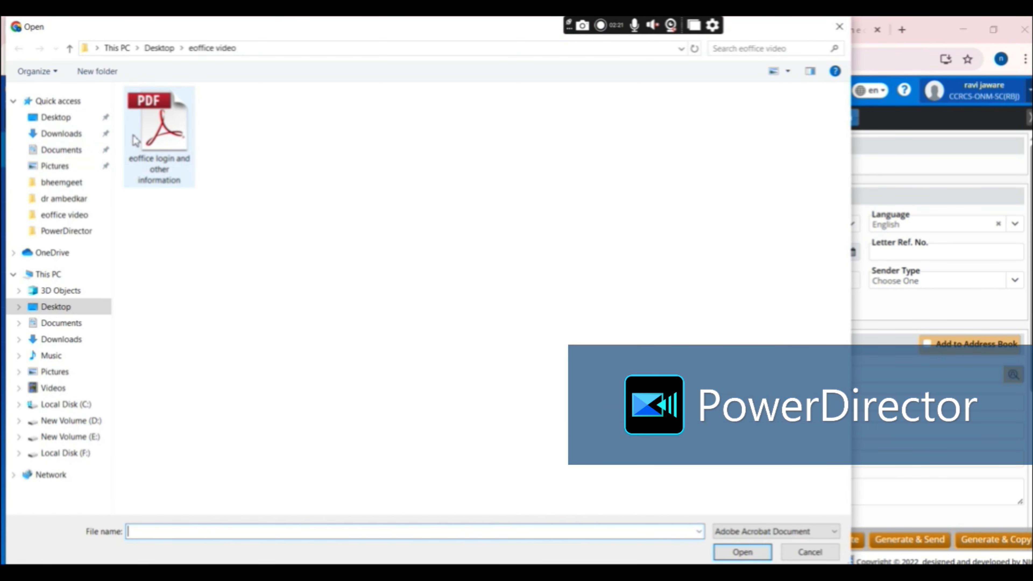
pyautogui.click(159, 130)
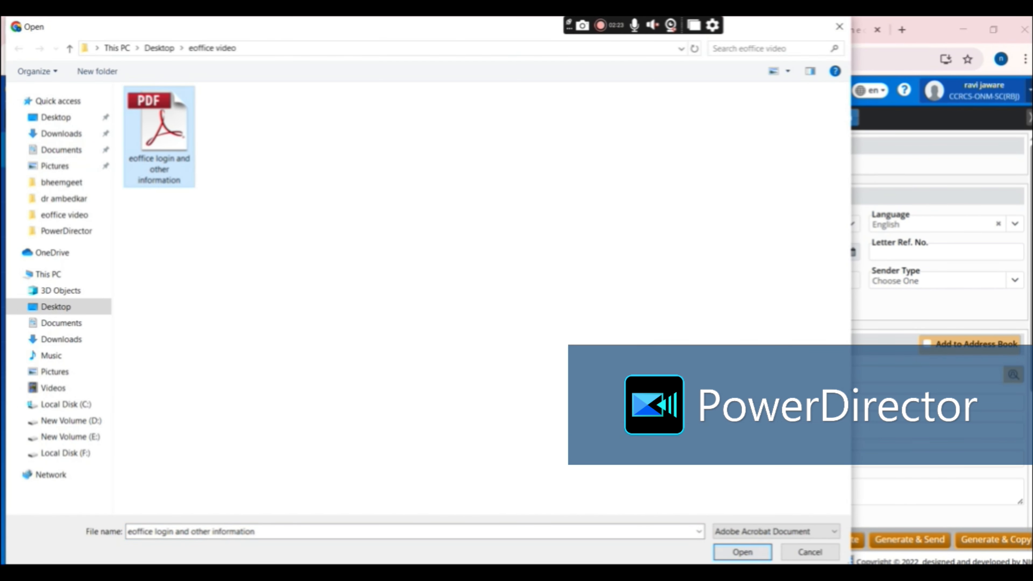
pyautogui.click(739, 554)
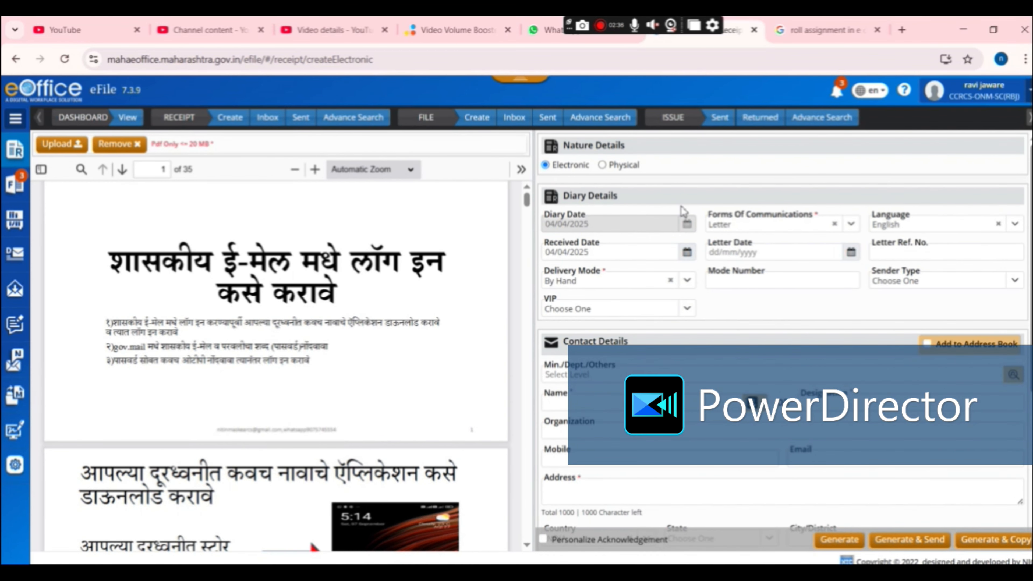
# Set the receipt's language to मराठी and enter "self" as the contact name
pyautogui.click(958, 226)
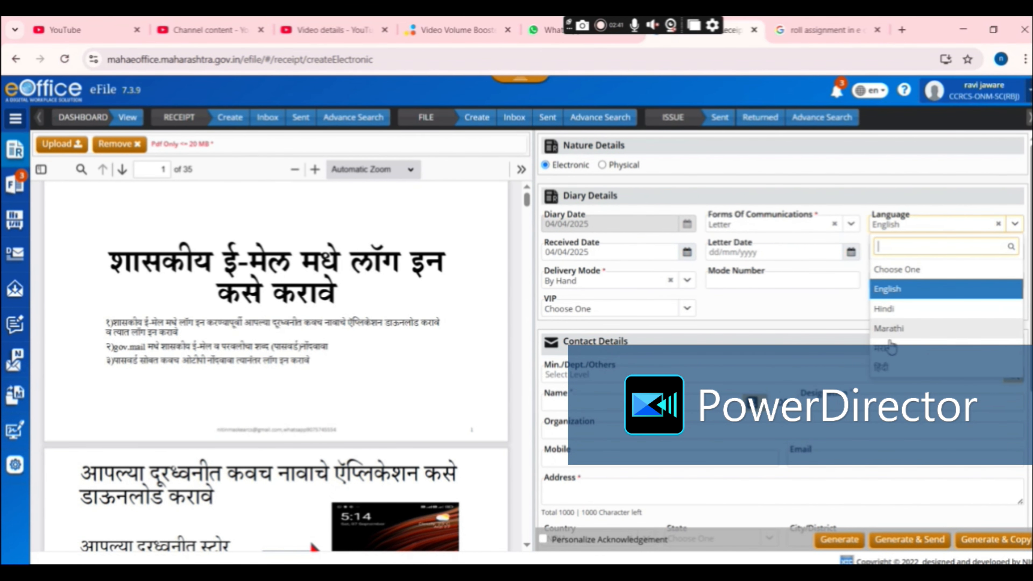
pyautogui.click(888, 348)
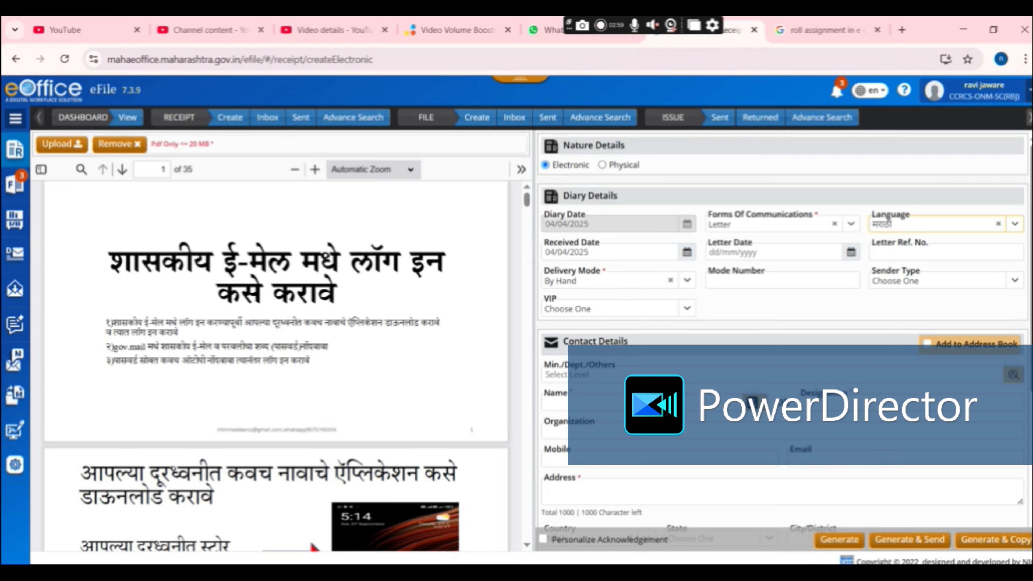
pyautogui.click(598, 403)
pyautogui.write('self')
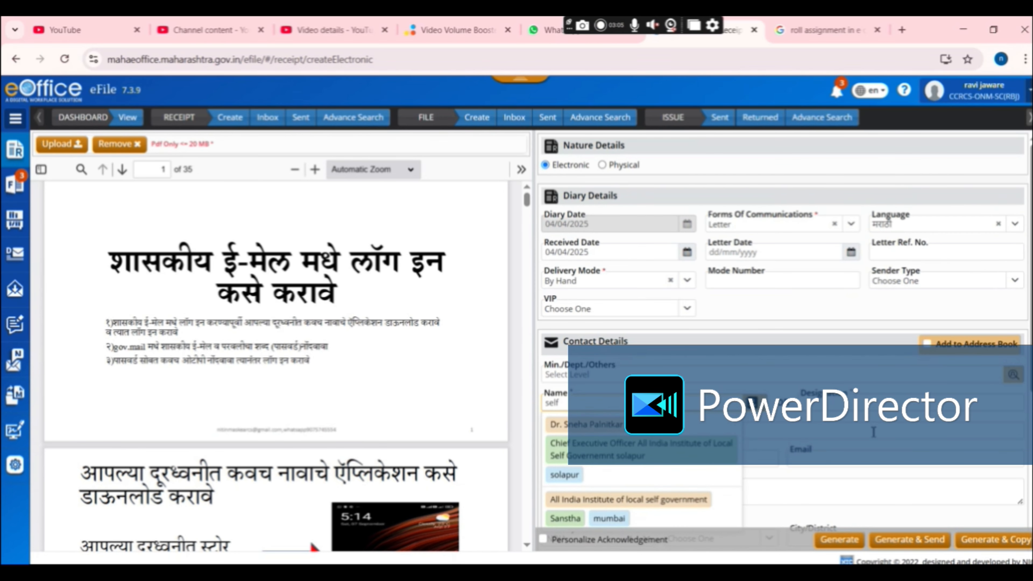
pyautogui.click(873, 432)
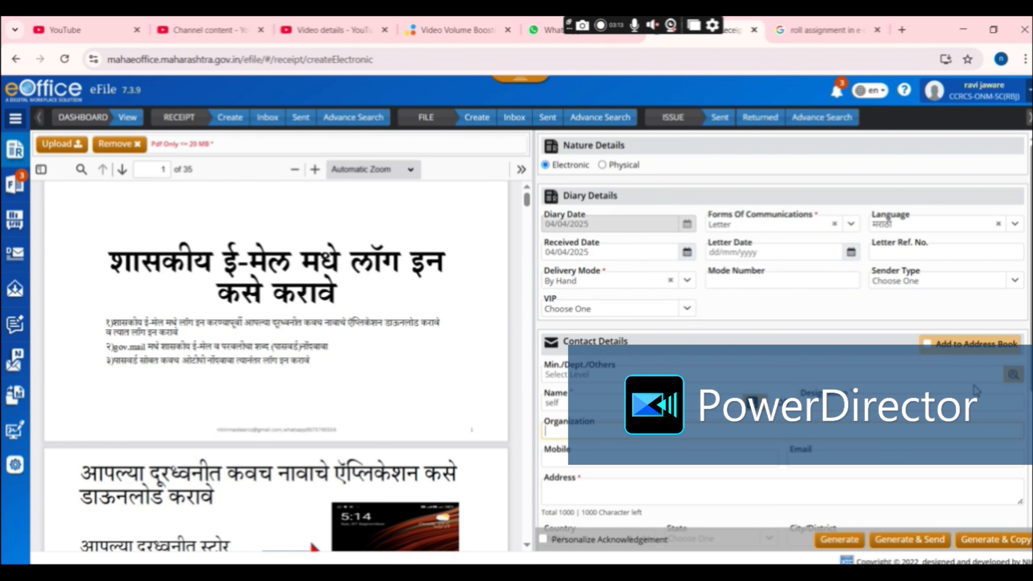
# Set the main category to General and the subject to "eoffice", and try to generate the receipt
pyautogui.scroll(-5, 974, 386)
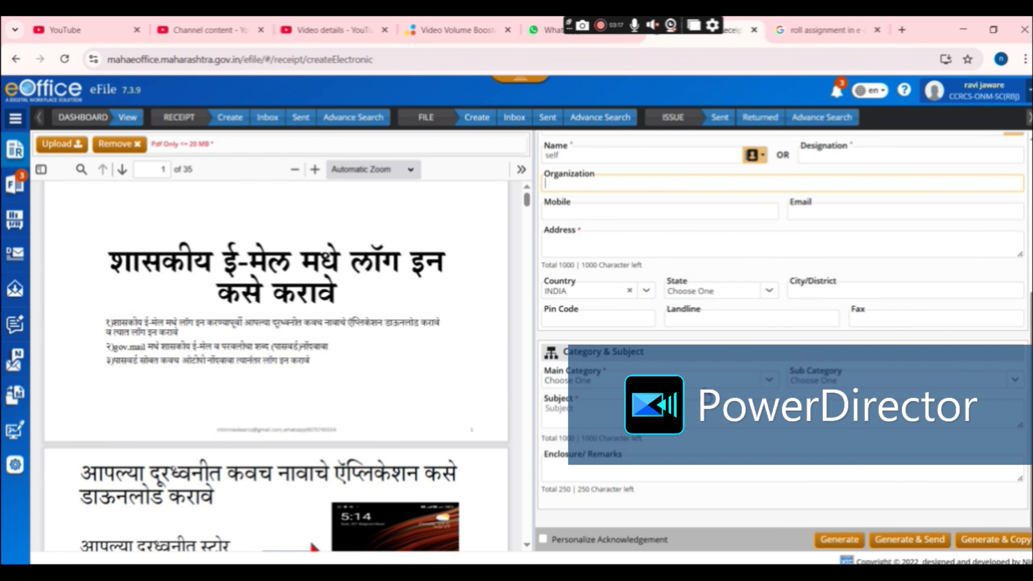
pyautogui.click(688, 386)
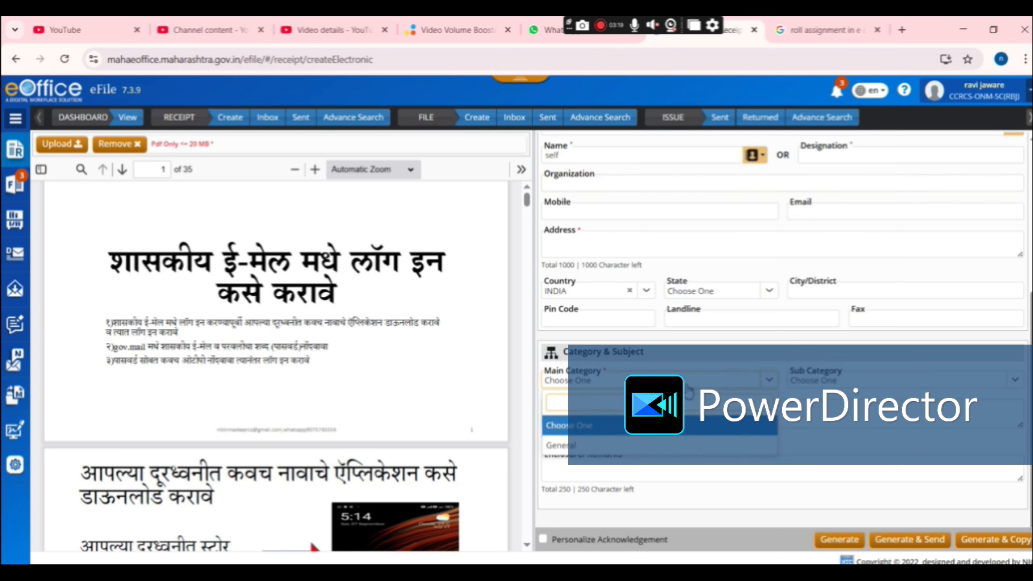
pyautogui.click(650, 445)
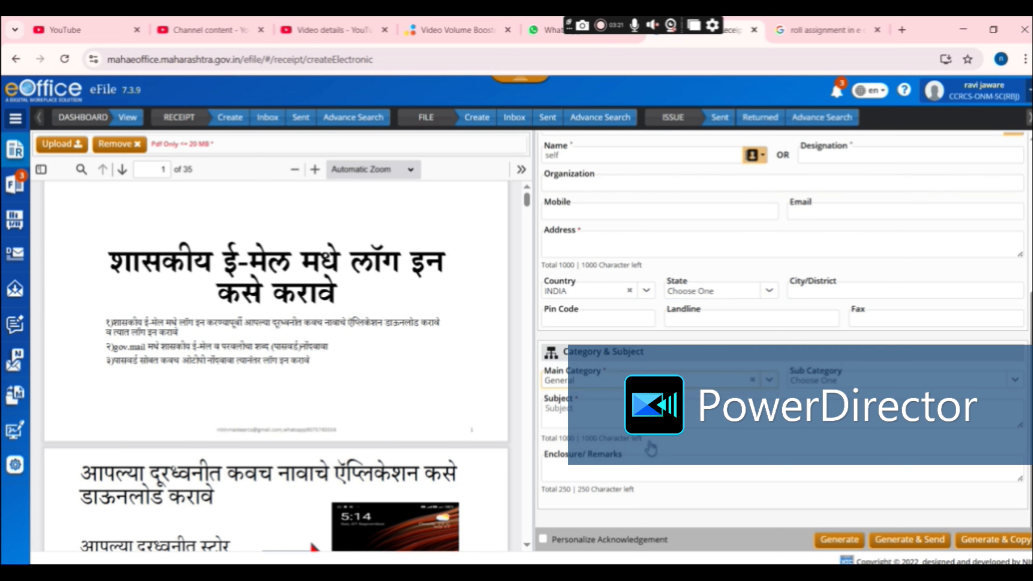
pyautogui.click(601, 419)
pyautogui.write('eoff')
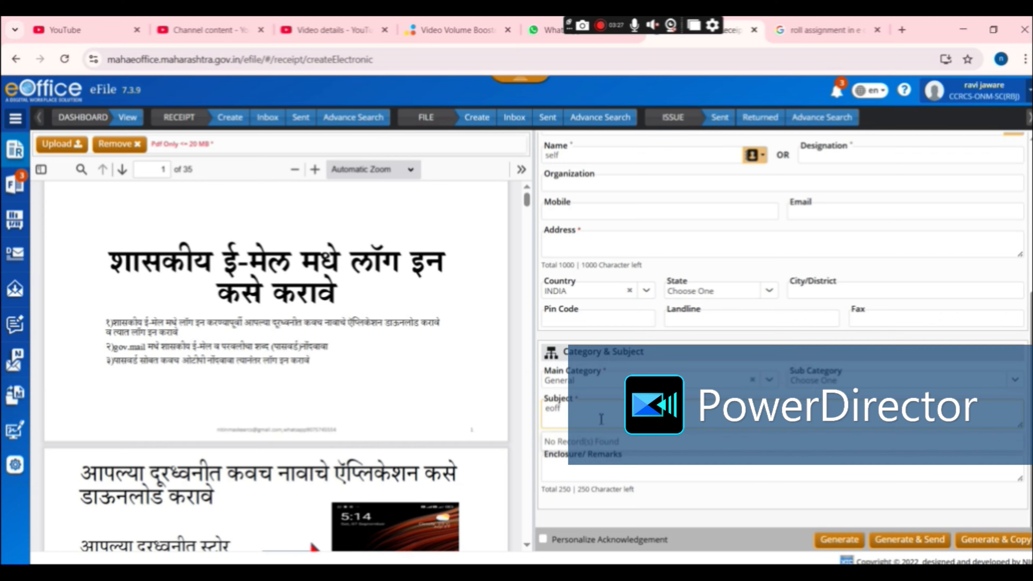
pyautogui.write('ice')
pyautogui.click(840, 541)
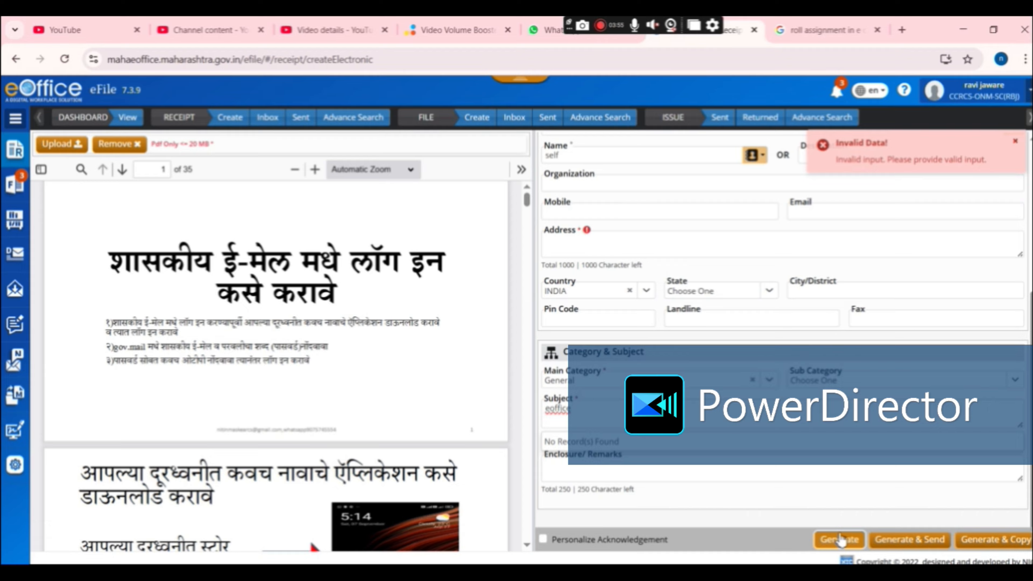
# Fill in the required address as "Pune" and generate the receipt
pyautogui.click(595, 249)
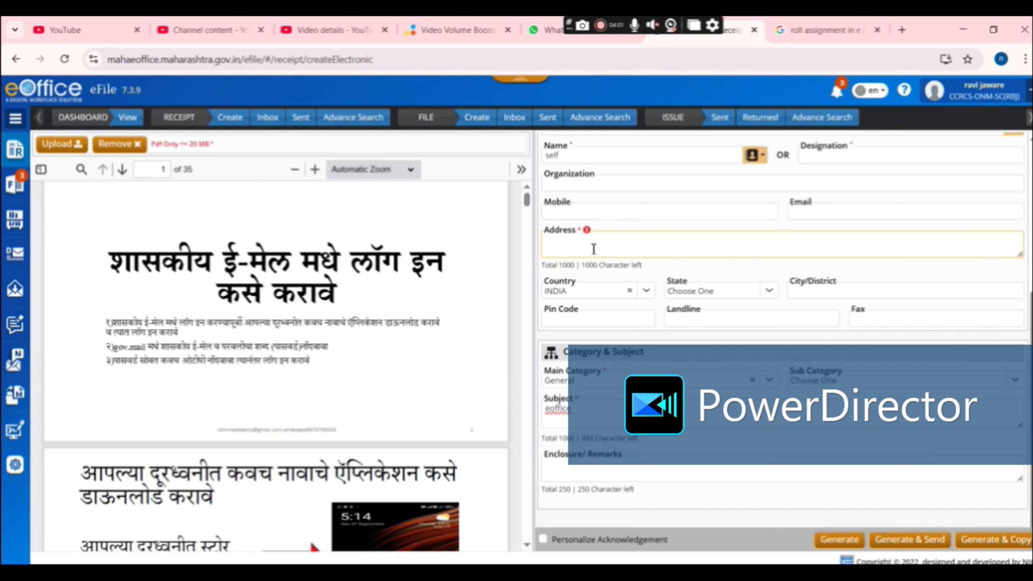
pyautogui.write('Pune')
pyautogui.click(834, 540)
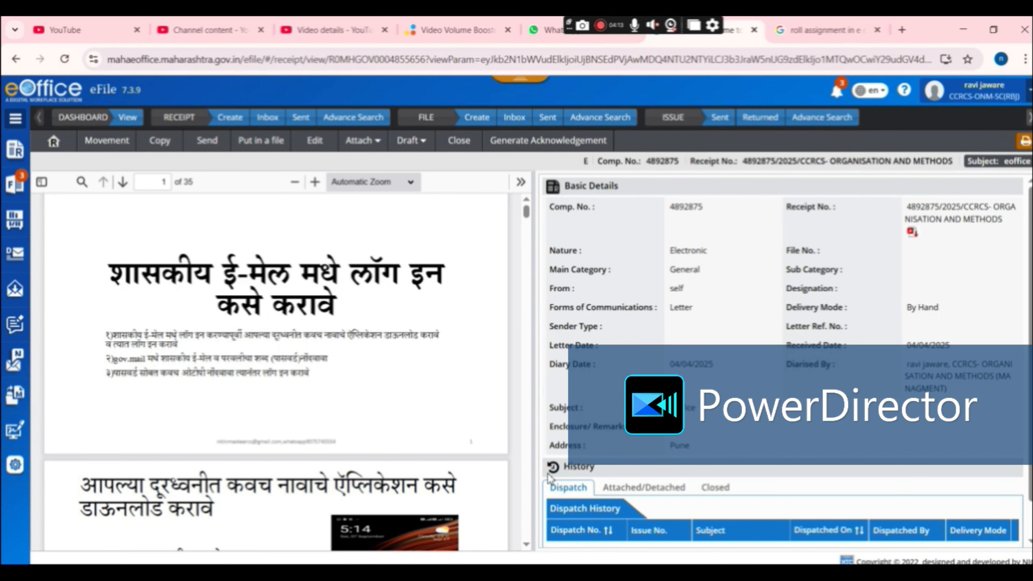
# Look through the receipt's document pages and open its send form to show the recipient and Cc fields
pyautogui.scroll(-6, 530, 480)
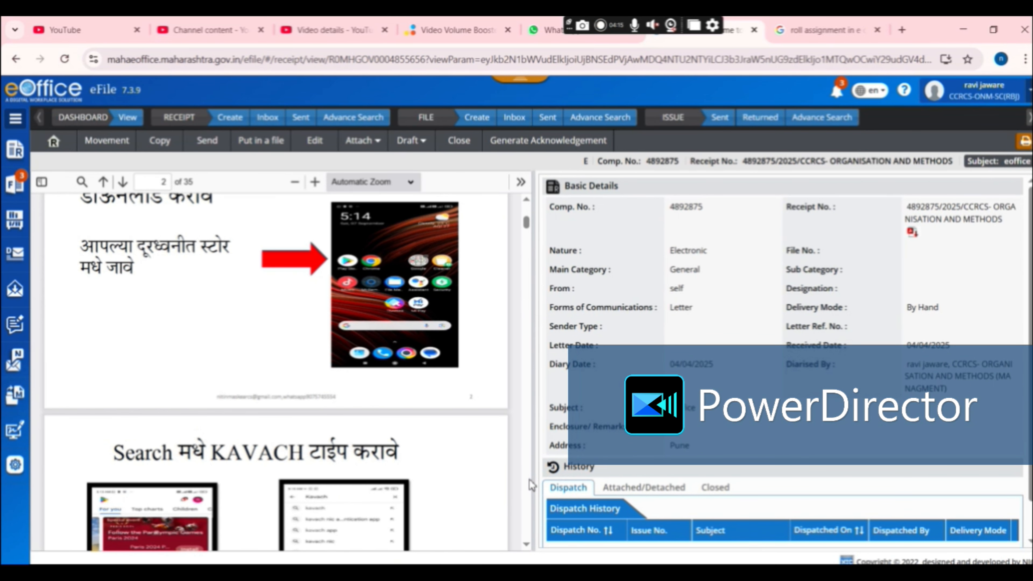
pyautogui.scroll(-6, 529, 488)
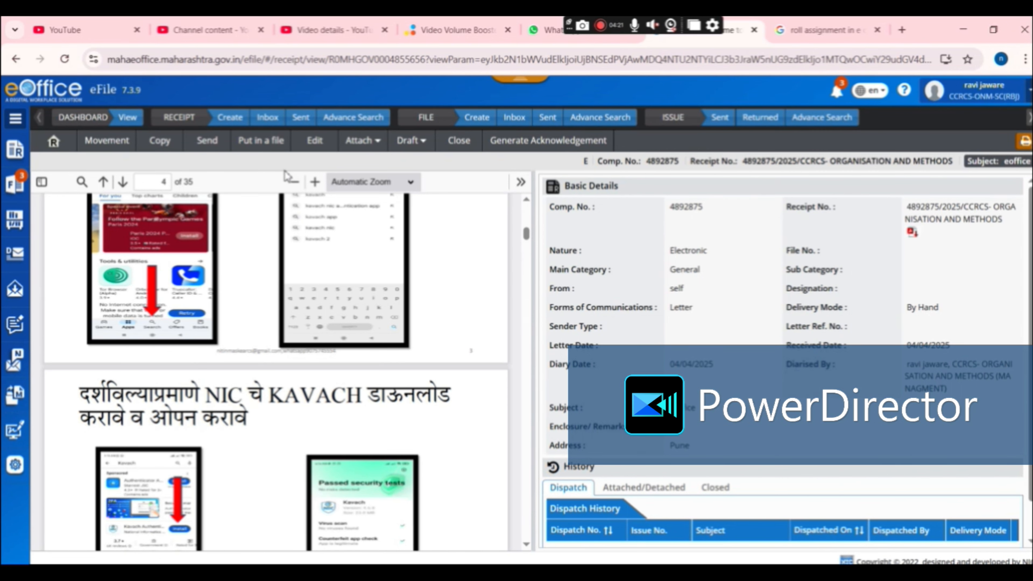
pyautogui.click(216, 143)
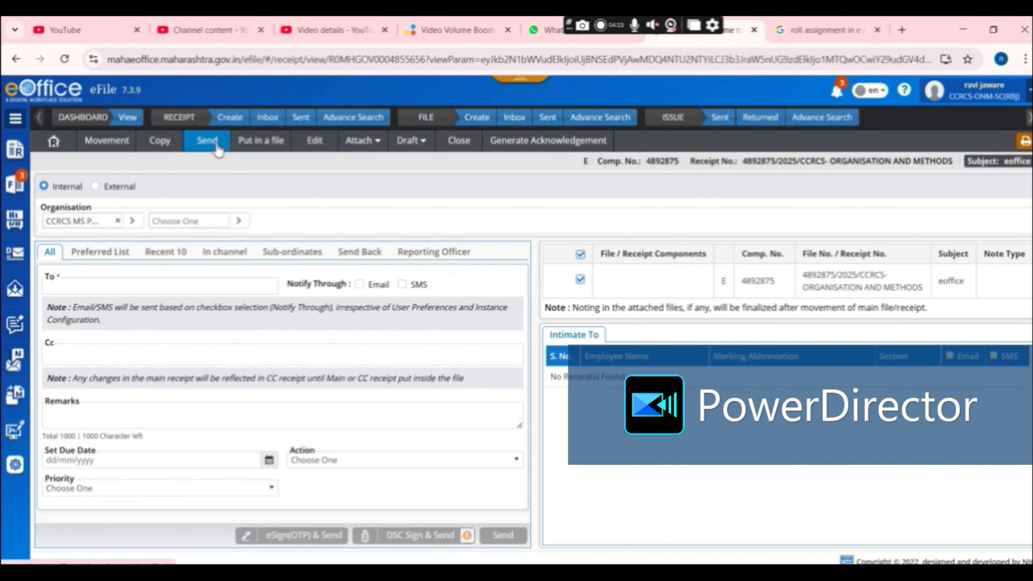
pyautogui.click(122, 284)
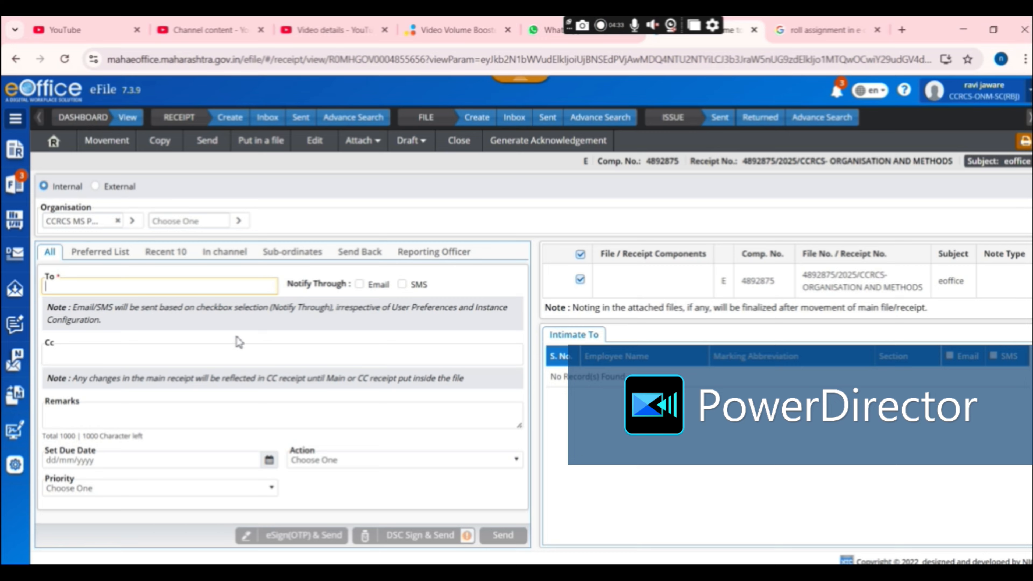
pyautogui.click(217, 356)
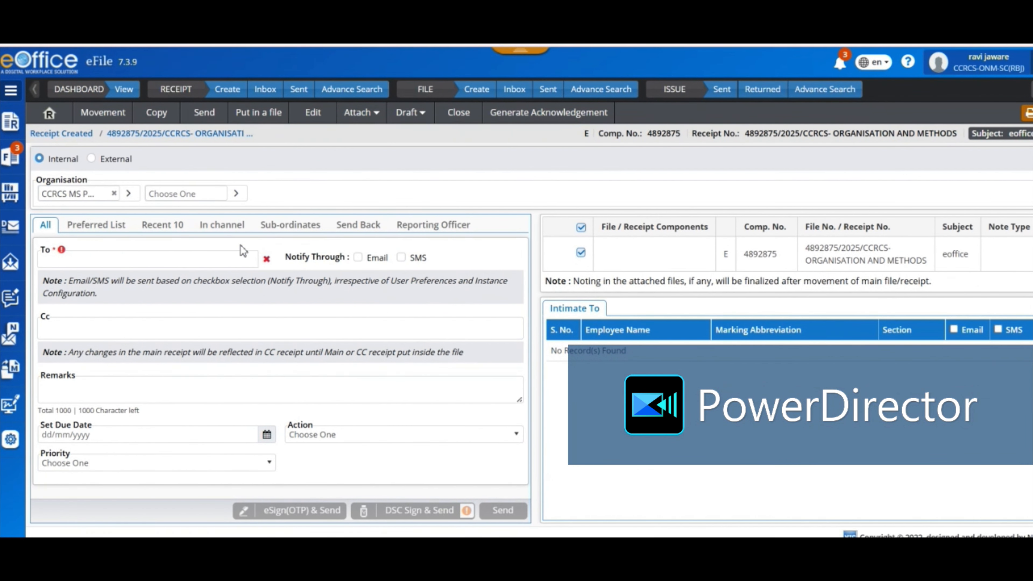
# Choose the Money Lending section officer as recipient, switch to the reporting officer, and check the list of sub-ordinates
pyautogui.click(231, 257)
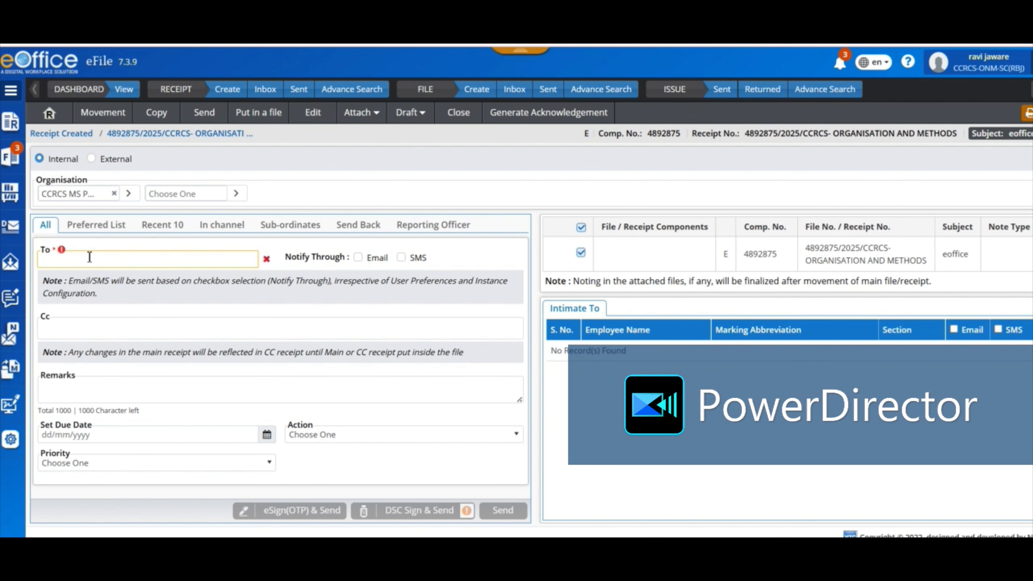
pyautogui.write('nitin')
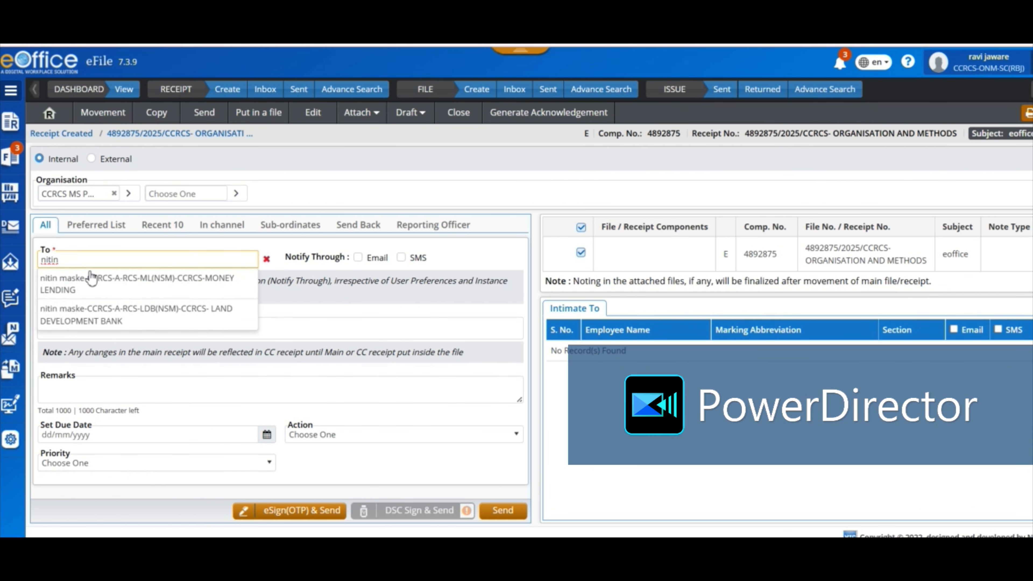
pyautogui.click(98, 290)
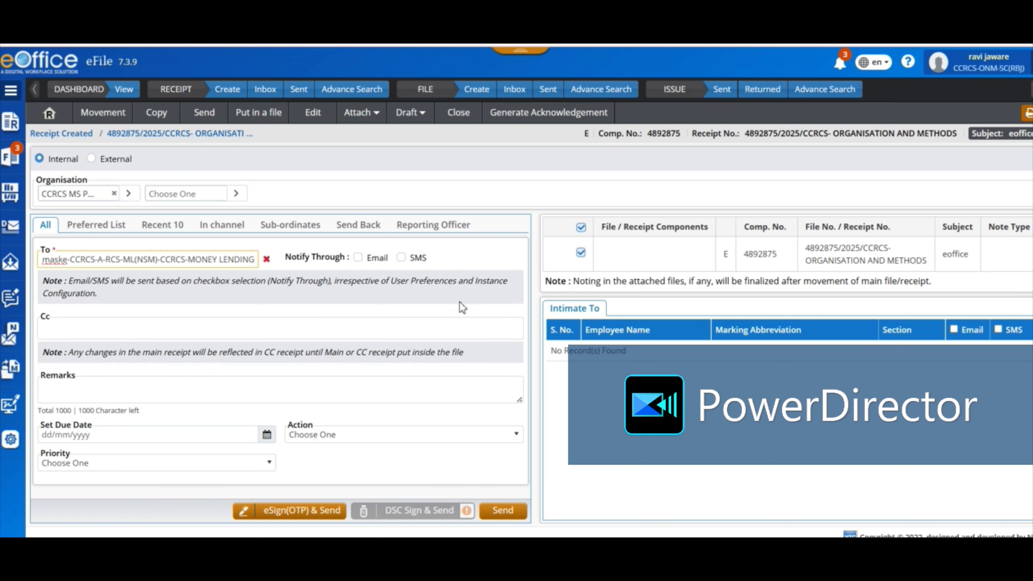
pyautogui.click(432, 226)
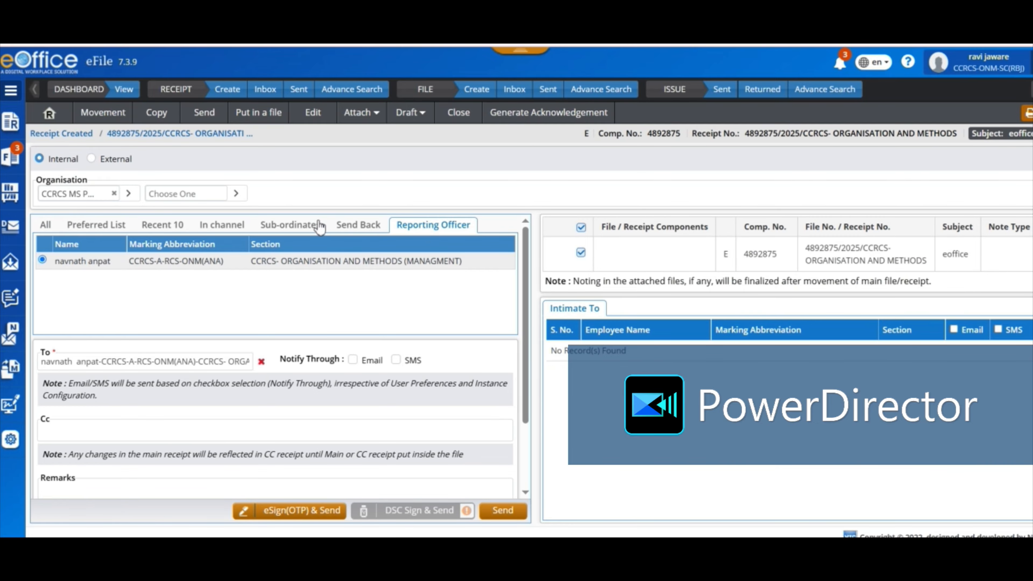
pyautogui.click(305, 226)
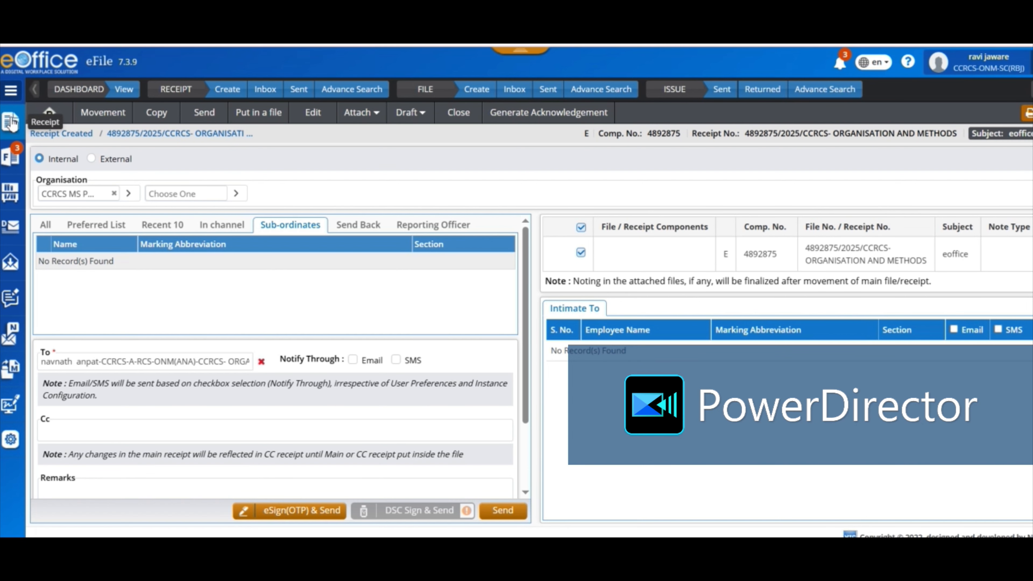
# Go to the list of created receipts and open the newly generated "eoffice" receipt
pyautogui.click(11, 122)
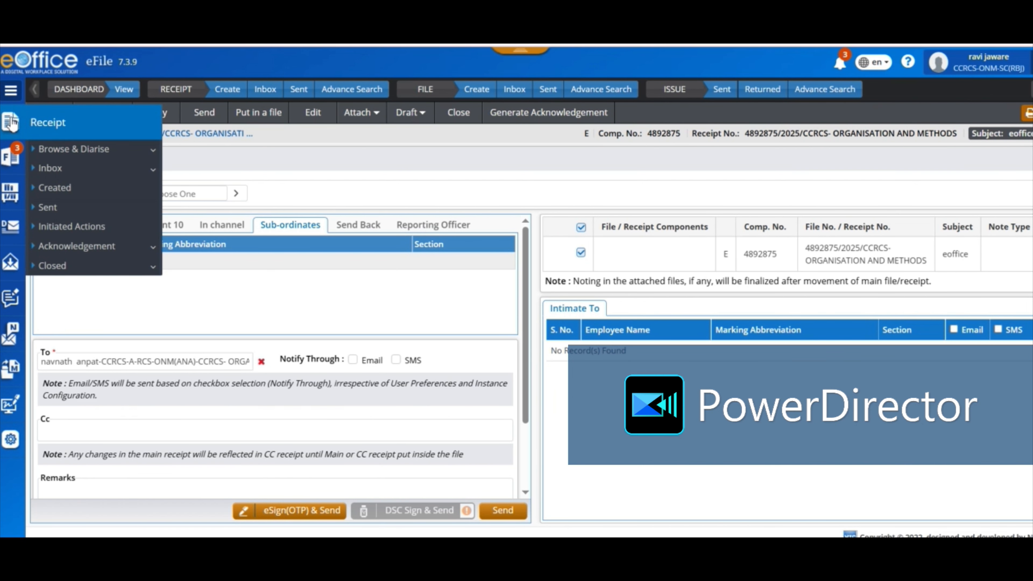
pyautogui.click(50, 189)
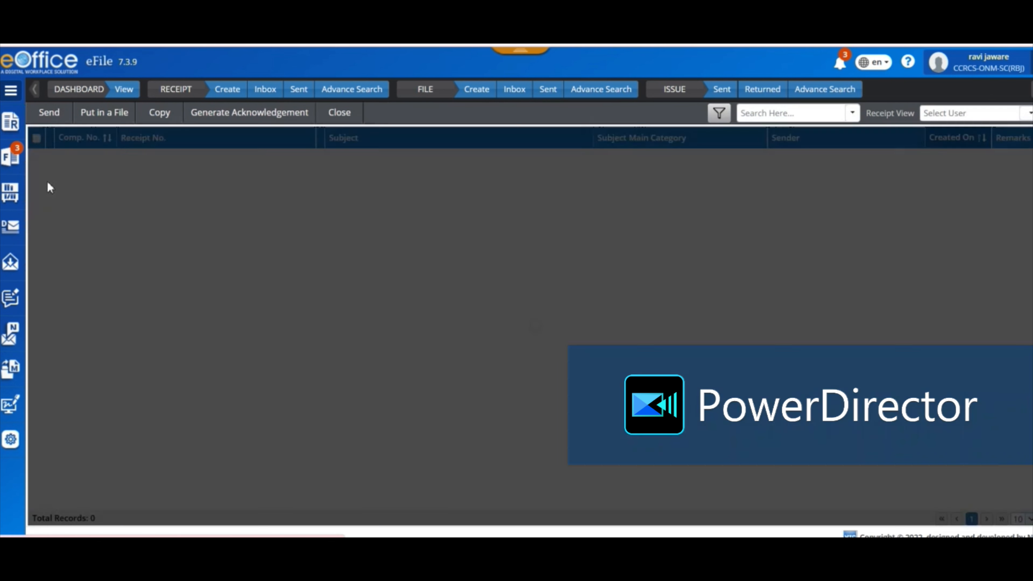
pyautogui.click(204, 165)
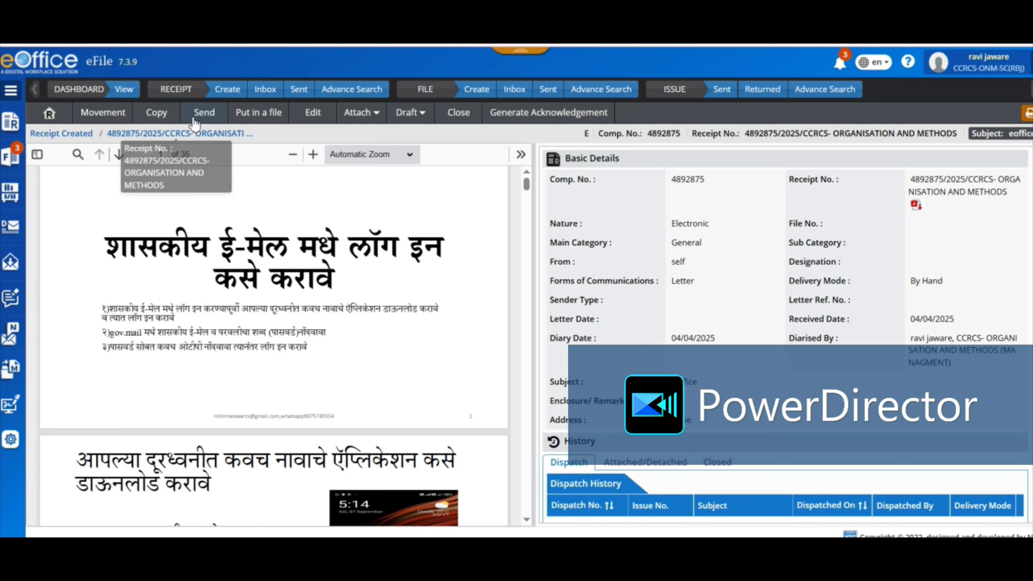
# Choose to put the receipt in a file and start creating a new file for it
pyautogui.click(243, 112)
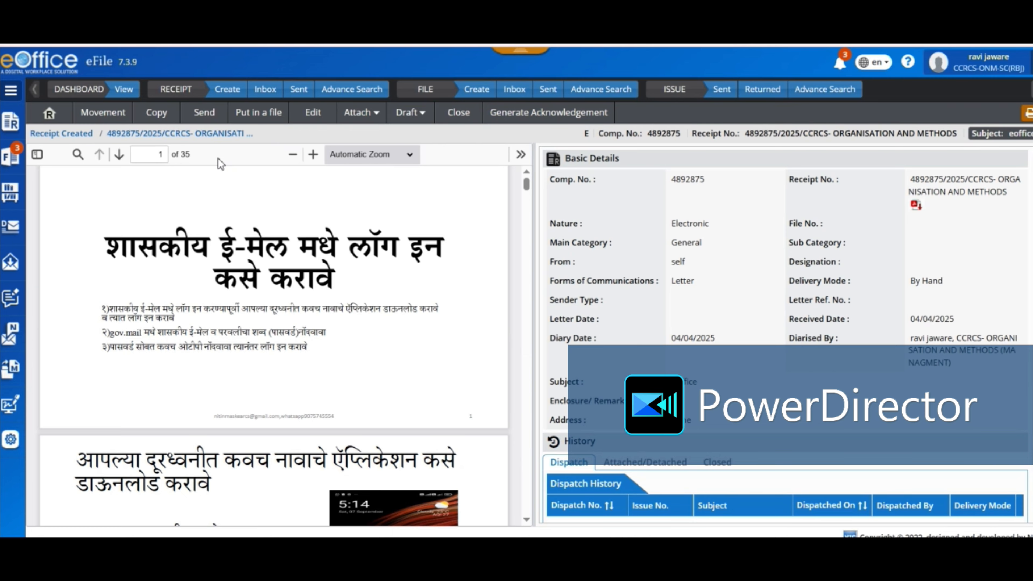
pyautogui.click(270, 115)
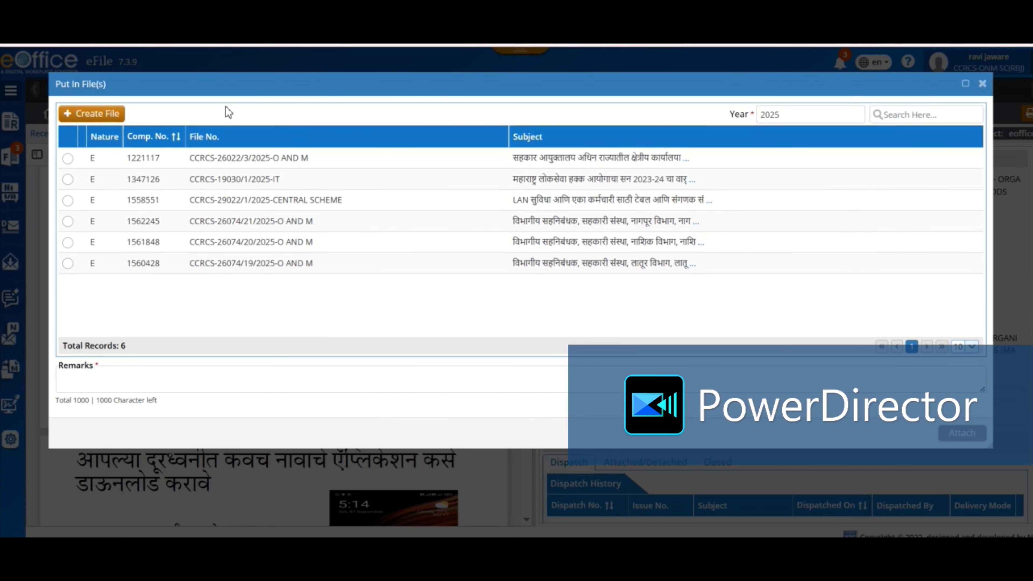
pyautogui.click(109, 115)
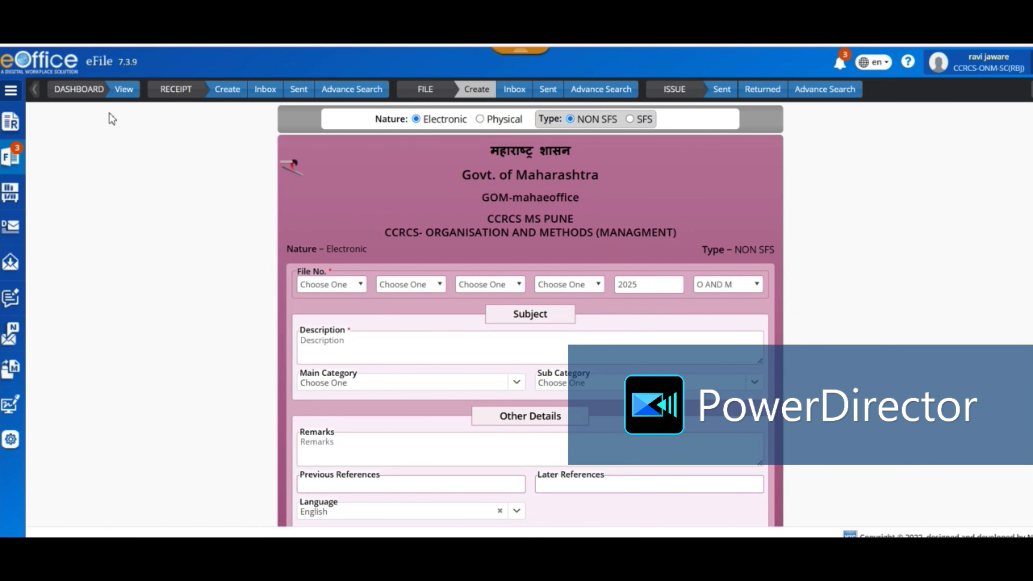